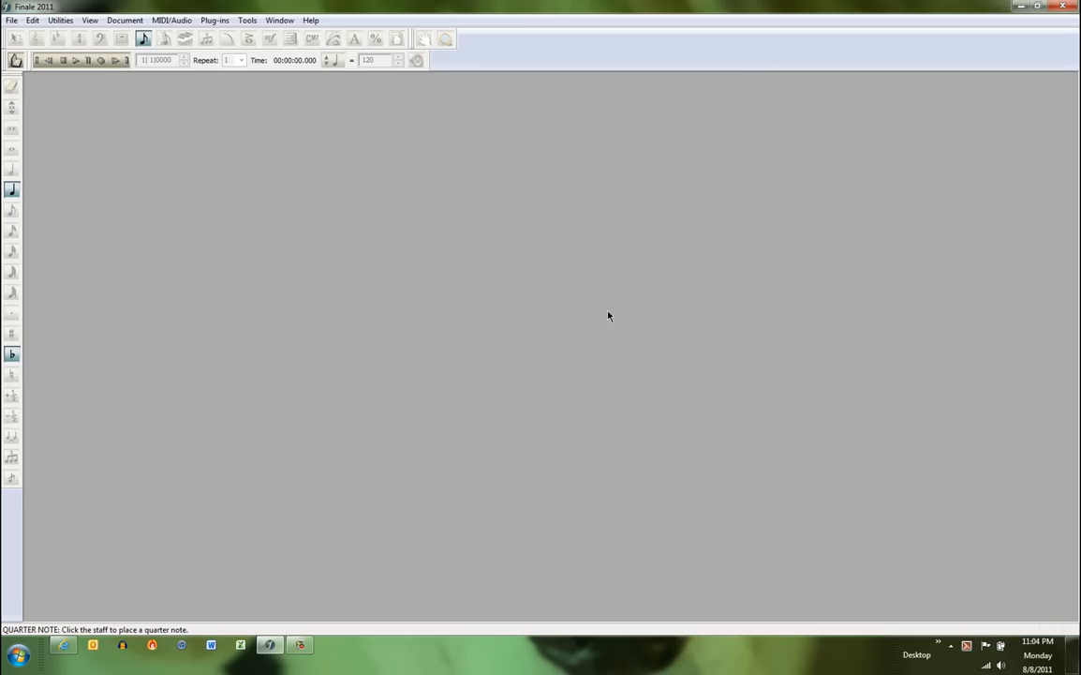
Create a new score from the default document.
left_click(13, 25)
mouse_move(30, 51)
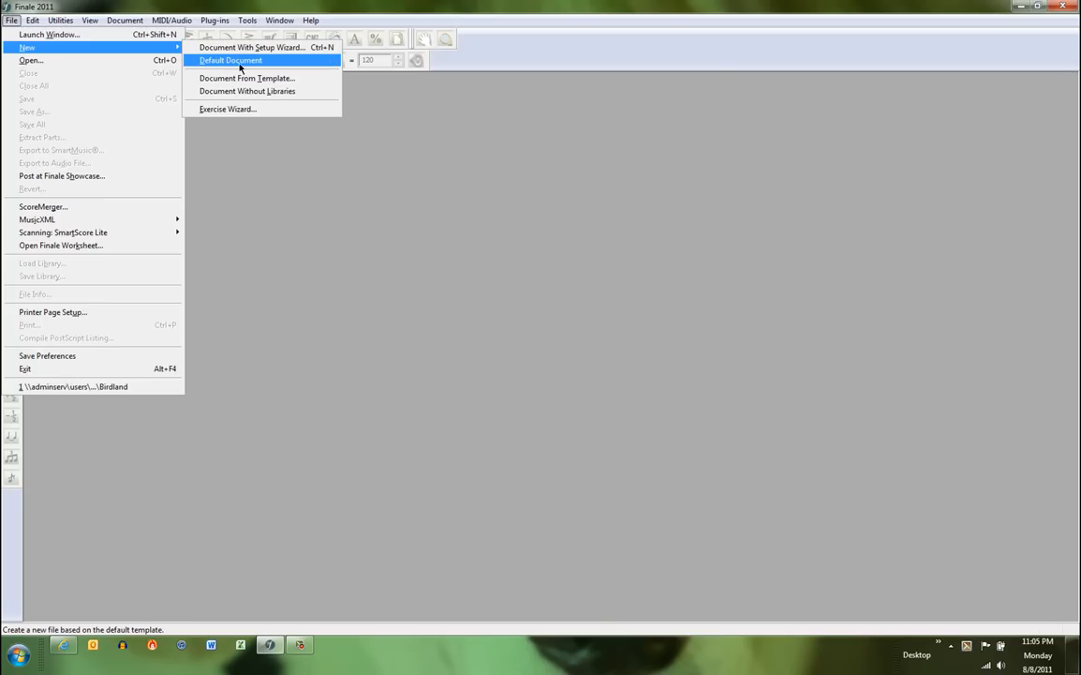
left_click(262, 64)
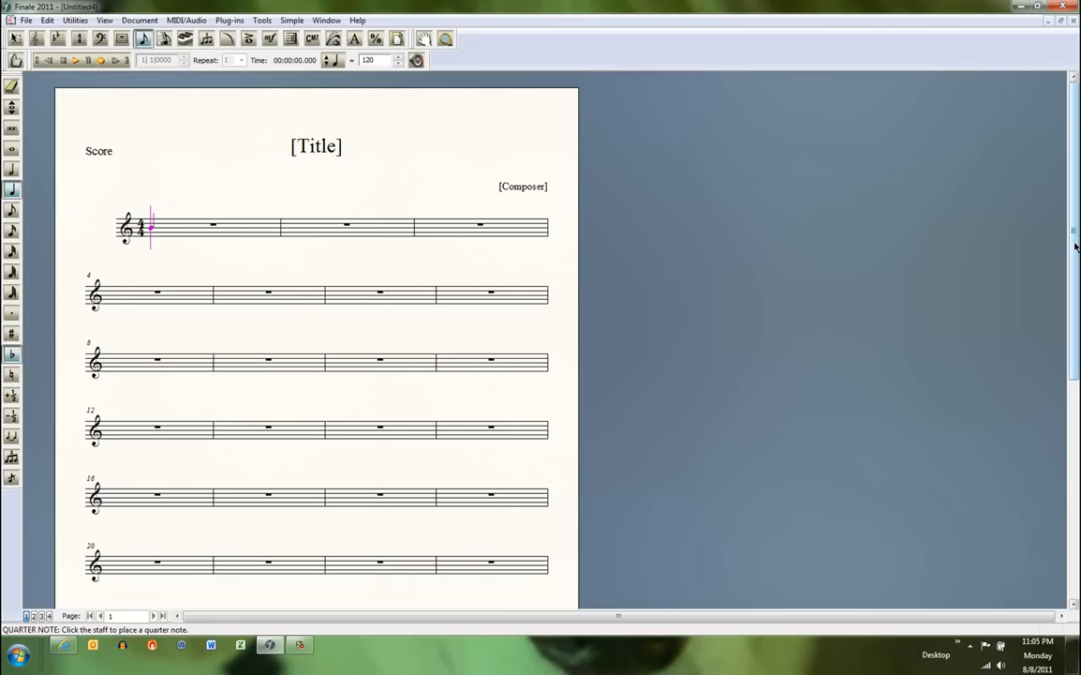
left_click_drag(1073, 237, 1068, 195)
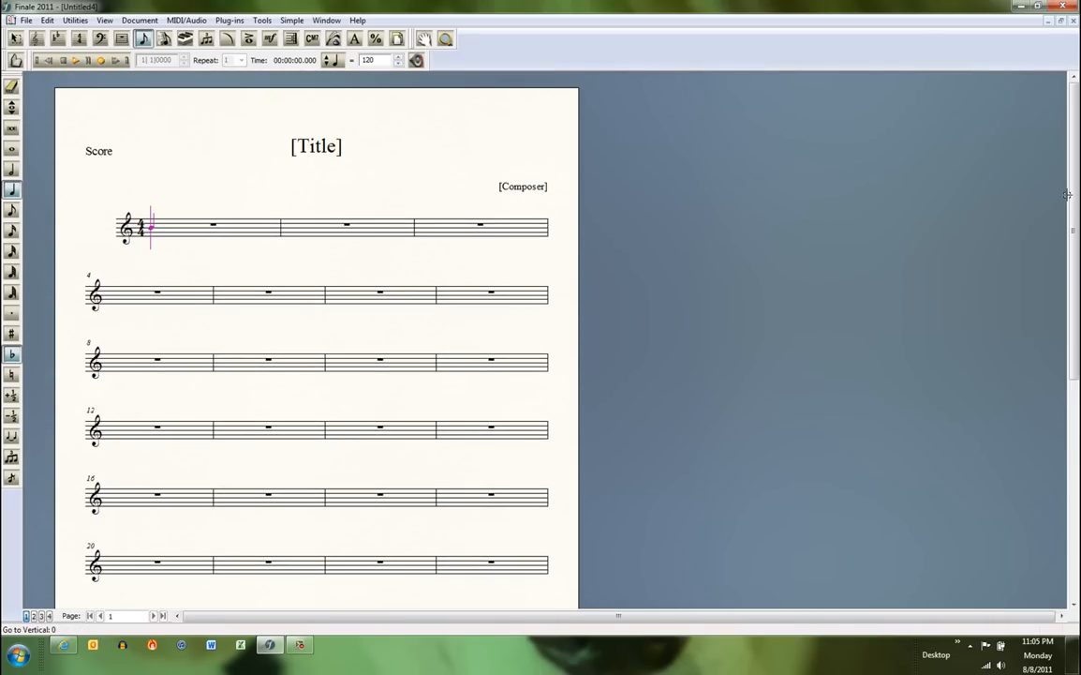
Delete all measures from measure 20 to the end of the score with the Measure tool.
left_click(122, 39)
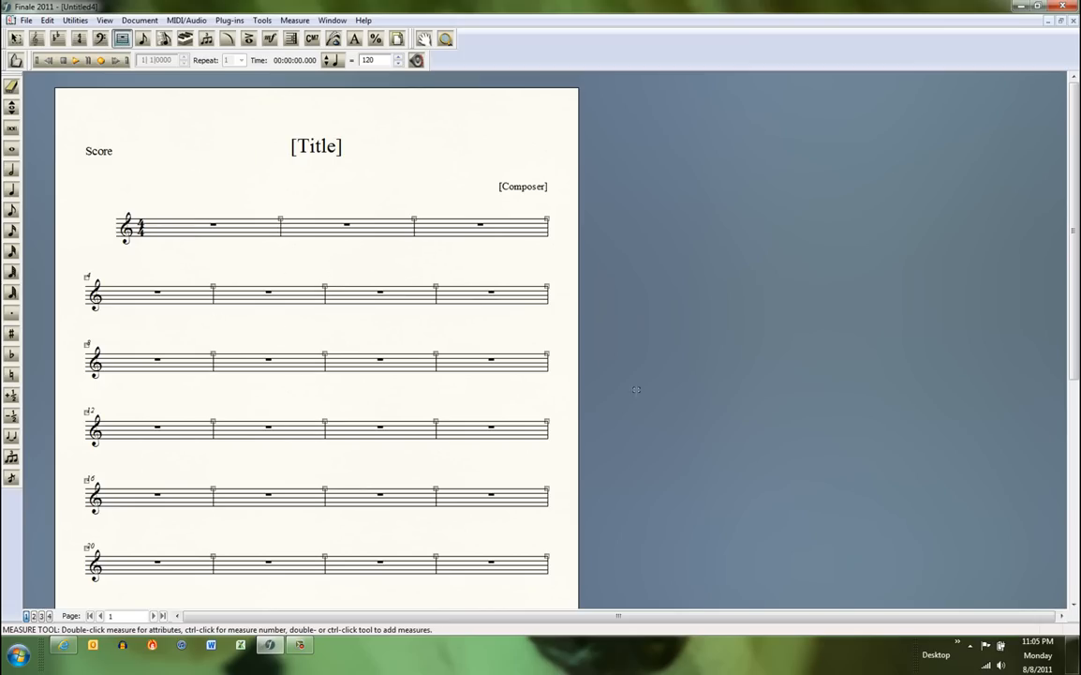
left_click_drag(1073, 290, 1074, 440)
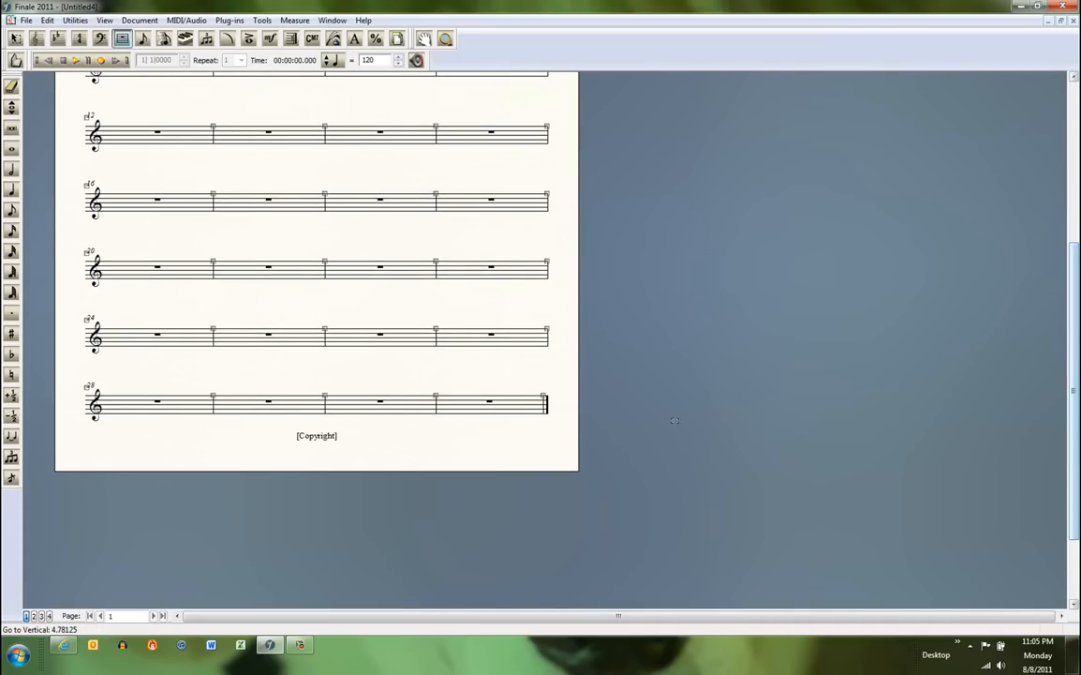
left_click(150, 271)
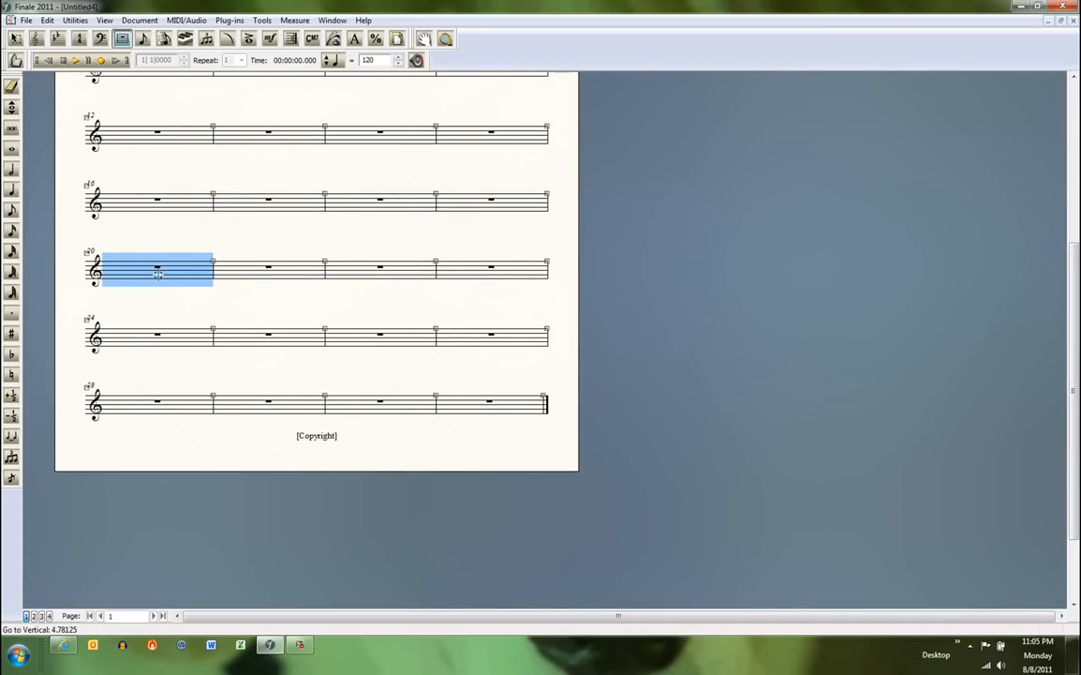
left_click(471, 401, "shift")
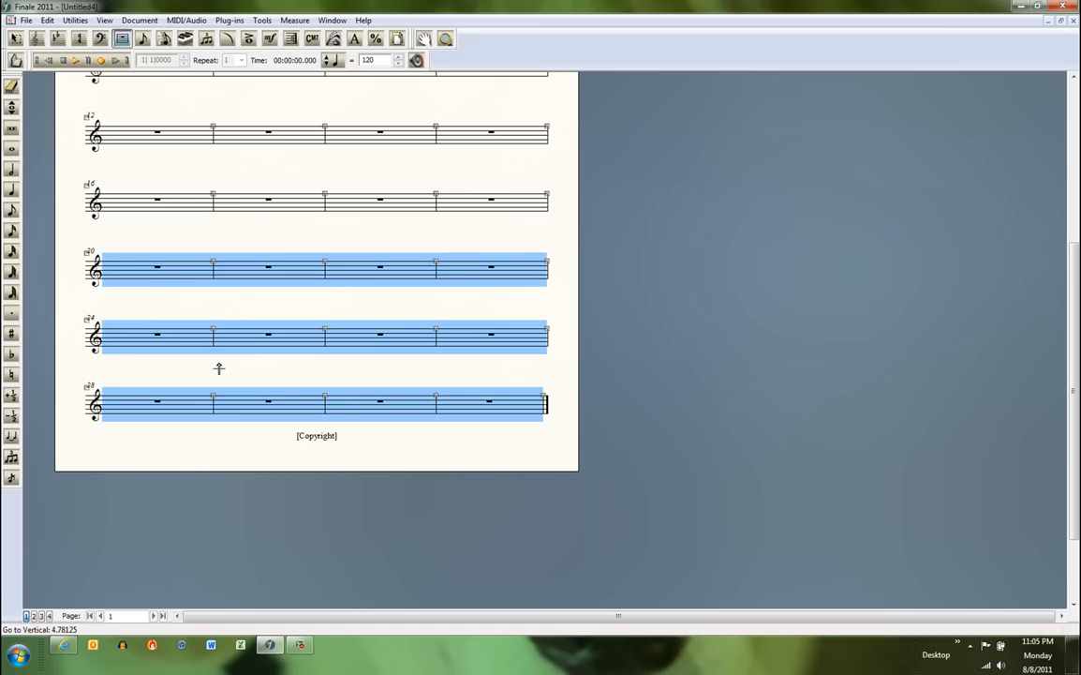
key("Delete")
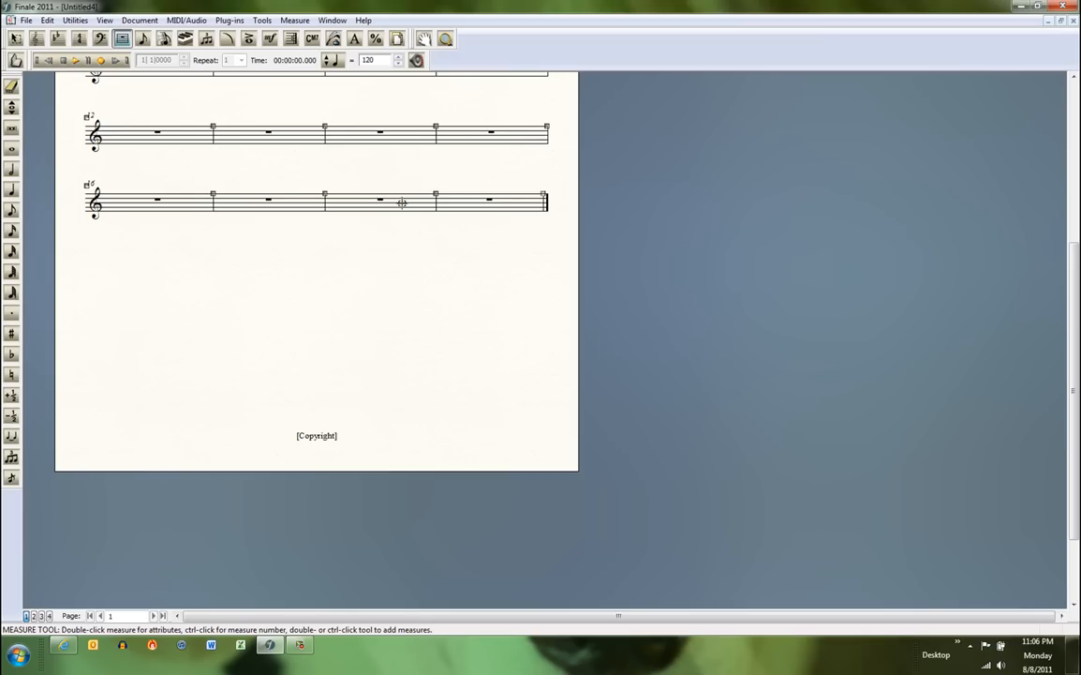
Add 4 measures to the end of the score.
left_click(455, 203)
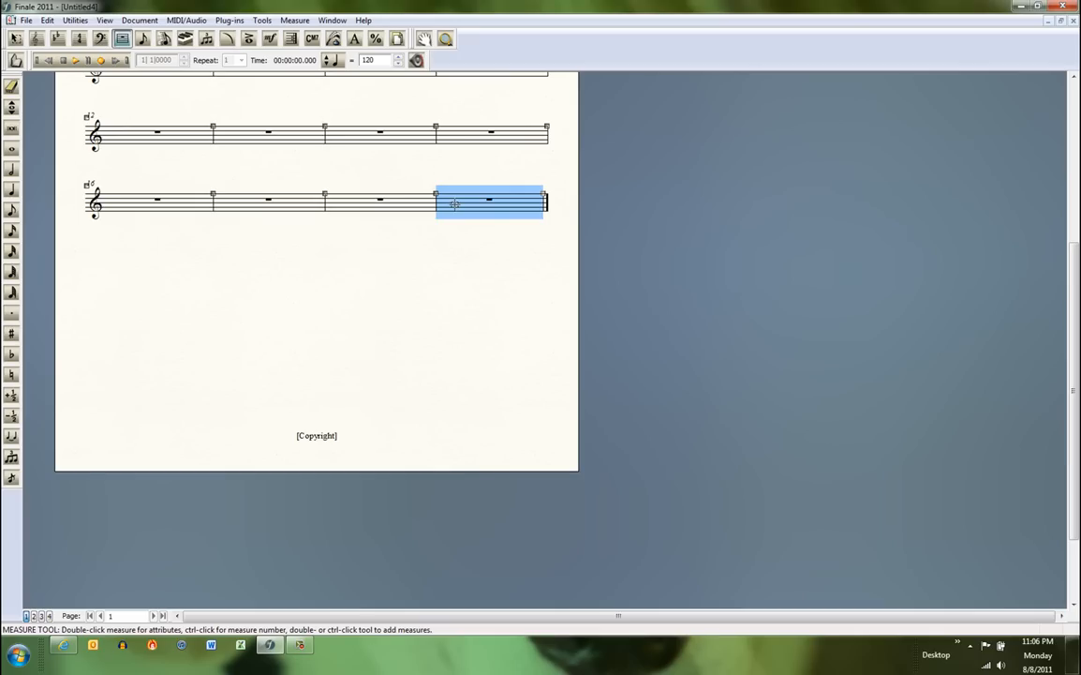
left_click(270, 138)
left_click(384, 140)
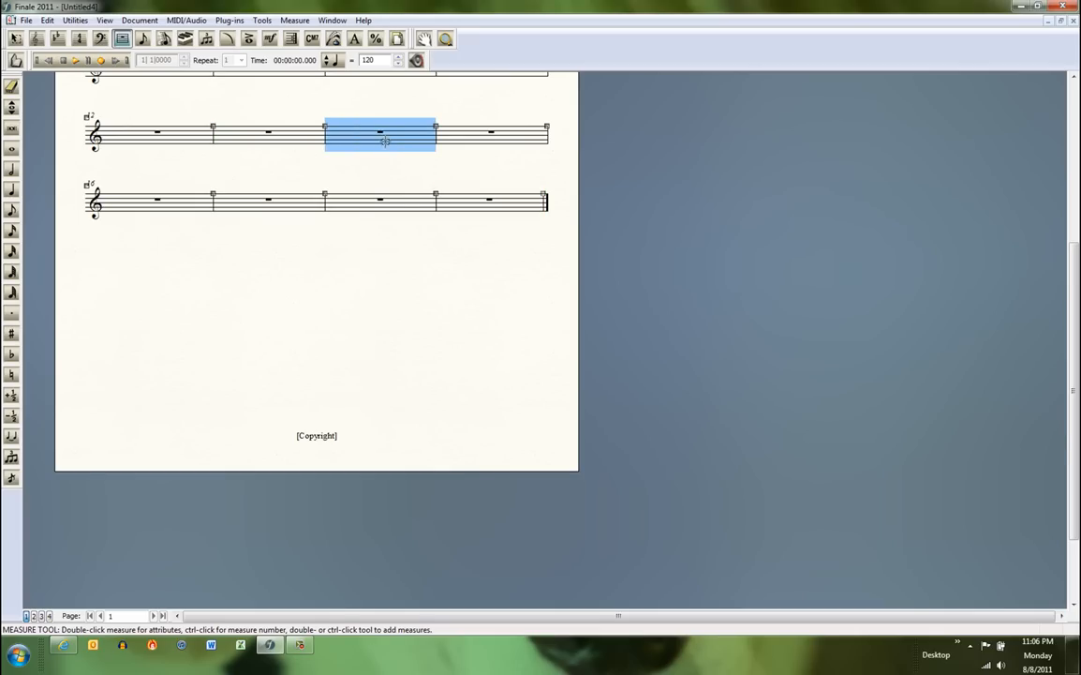
left_click(357, 211)
right_click(349, 202)
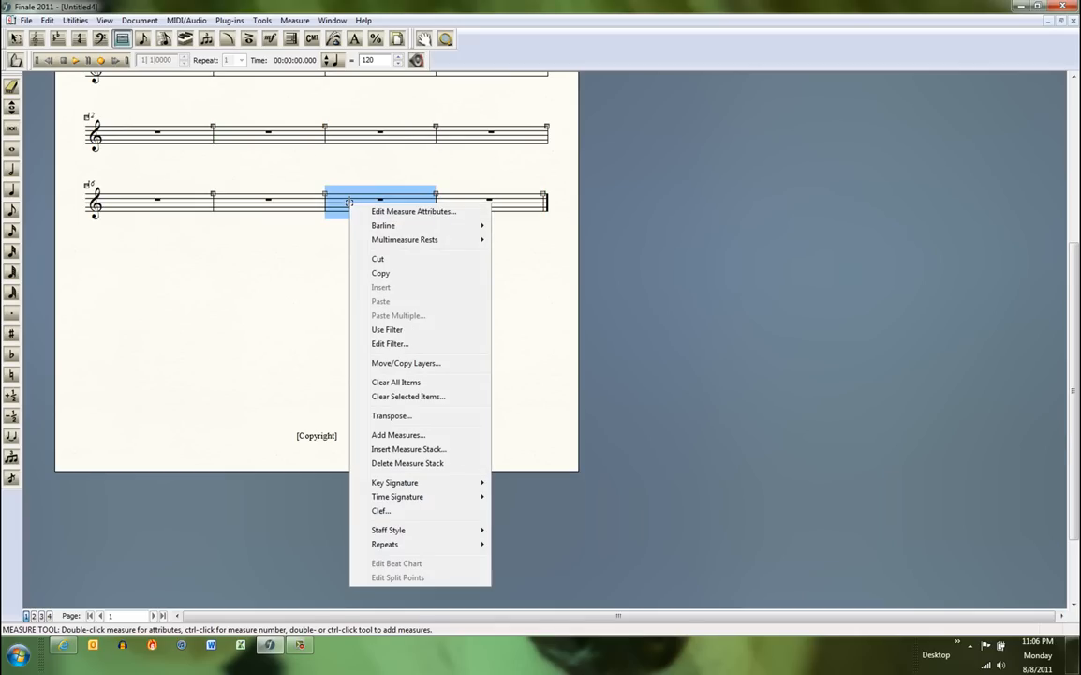
left_click(384, 435)
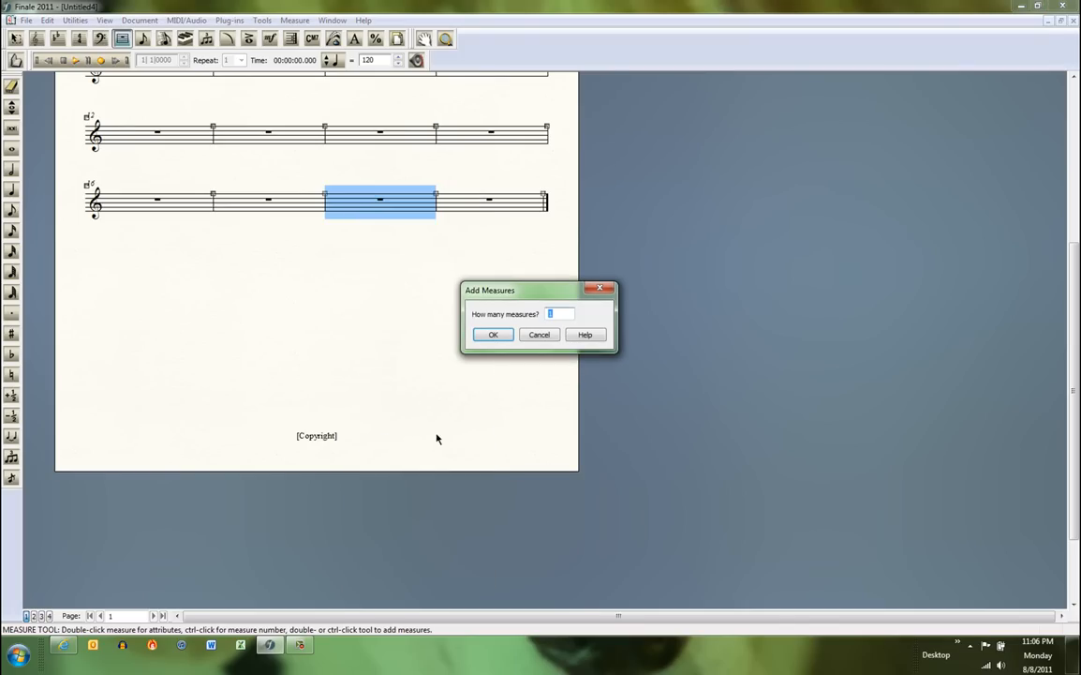
type("4")
left_click(494, 335)
left_click(373, 346)
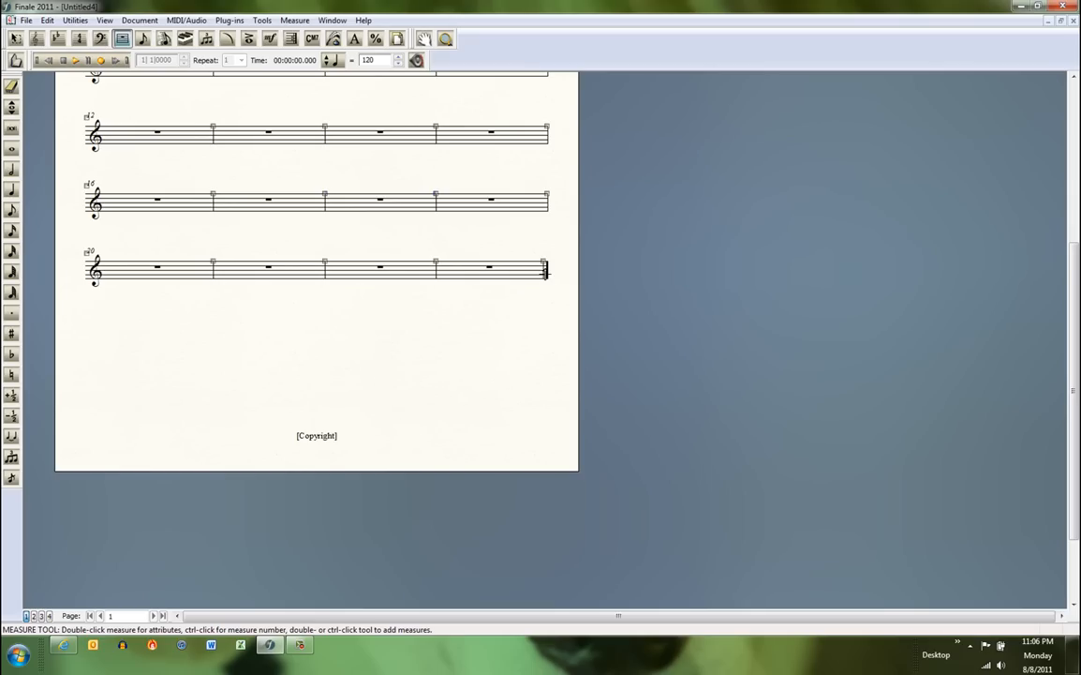
Fill the first measure using Simple Entry with two half notes without accidentals: B on the middle line and A below the staff.
scroll(971, 91, "up", 5)
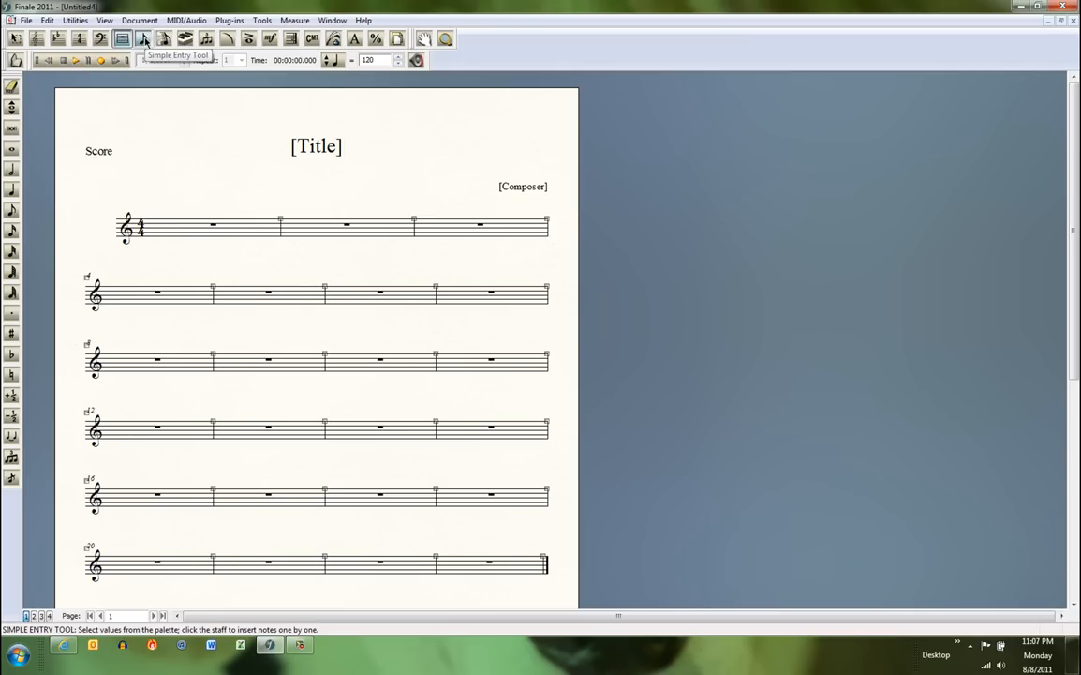
left_click(144, 38)
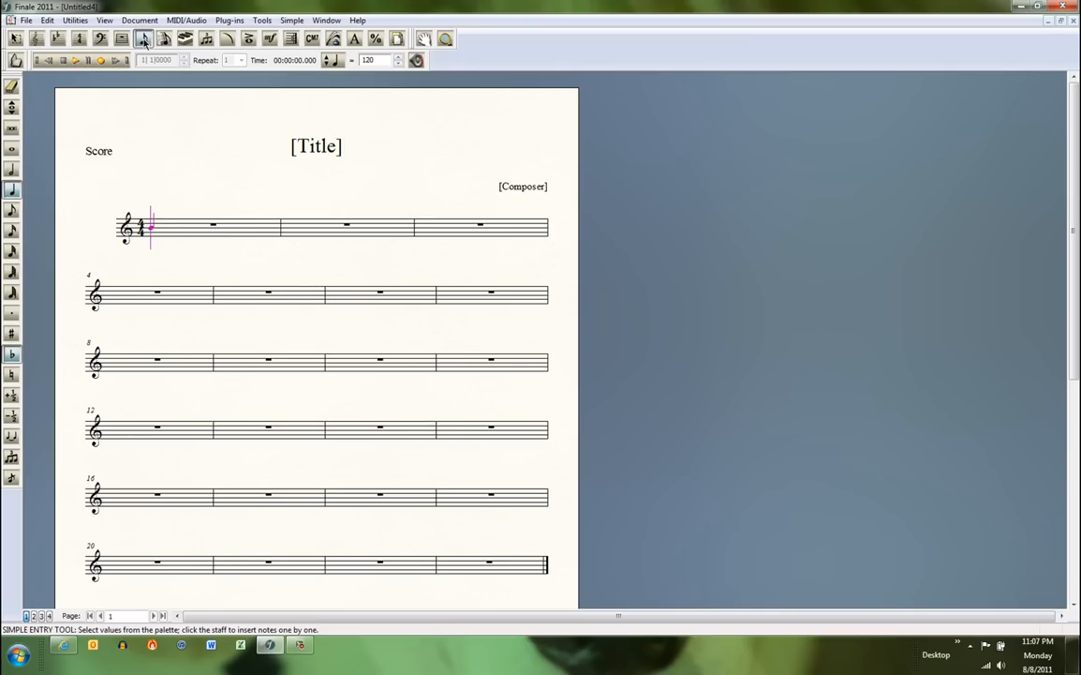
left_click(11, 170)
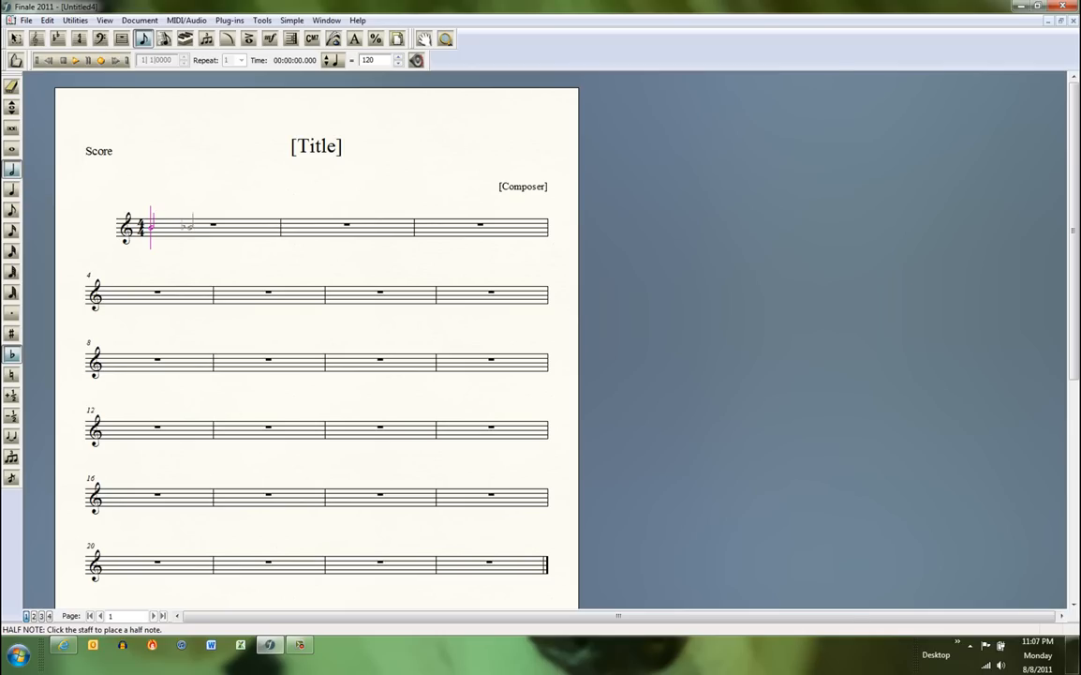
left_click(12, 353)
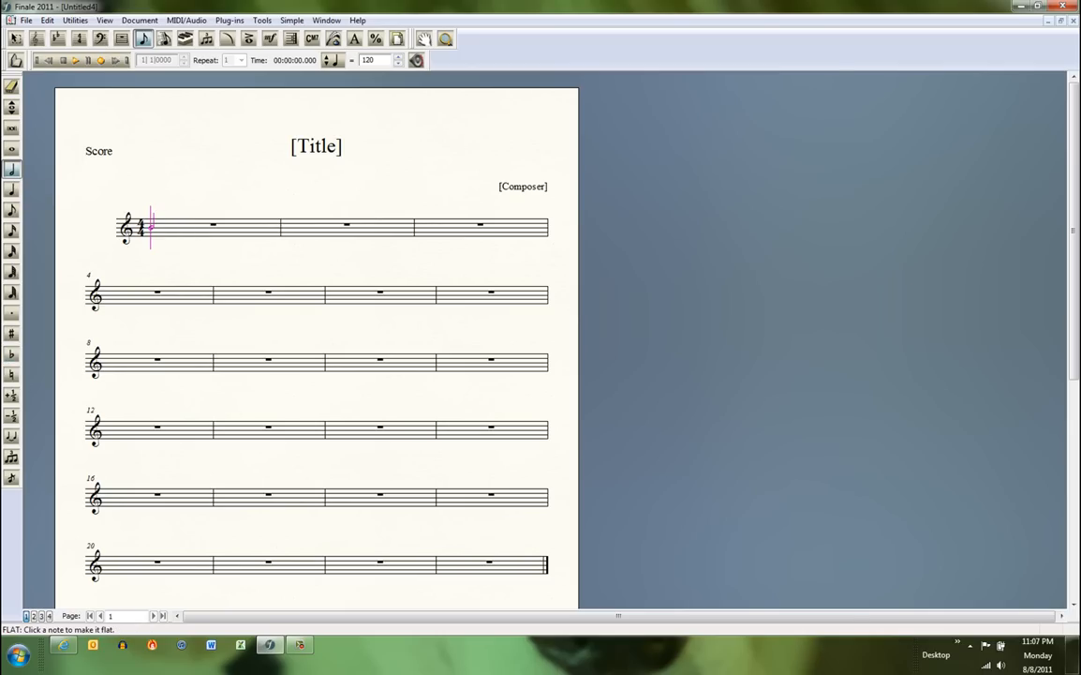
left_click(178, 177)
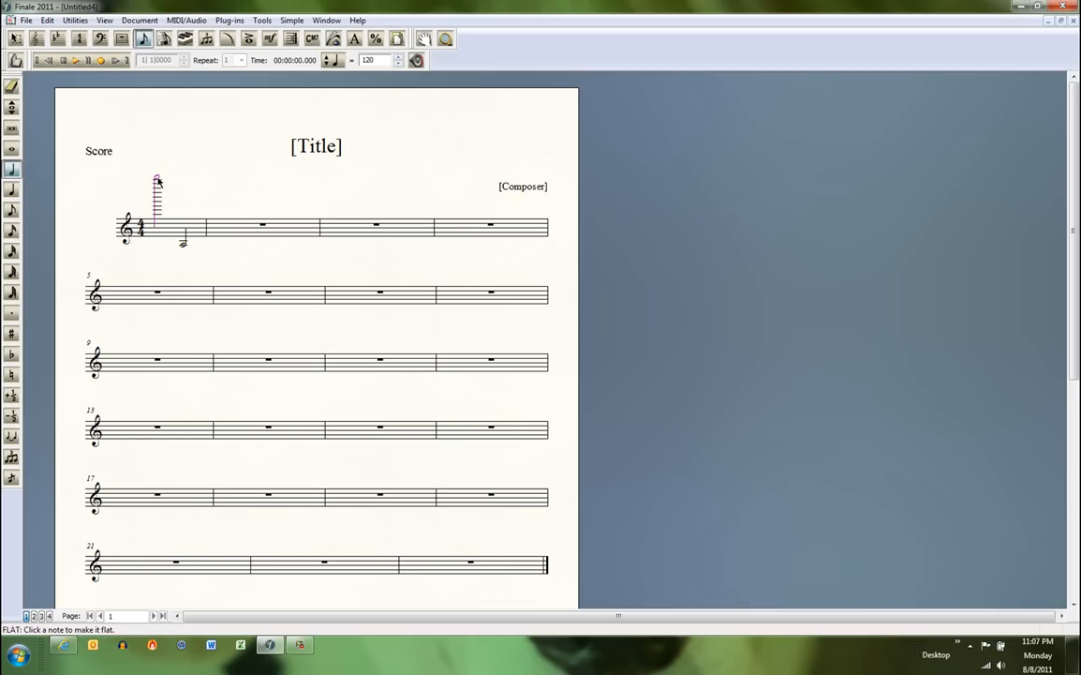
left_click_drag(158, 182, 160, 232)
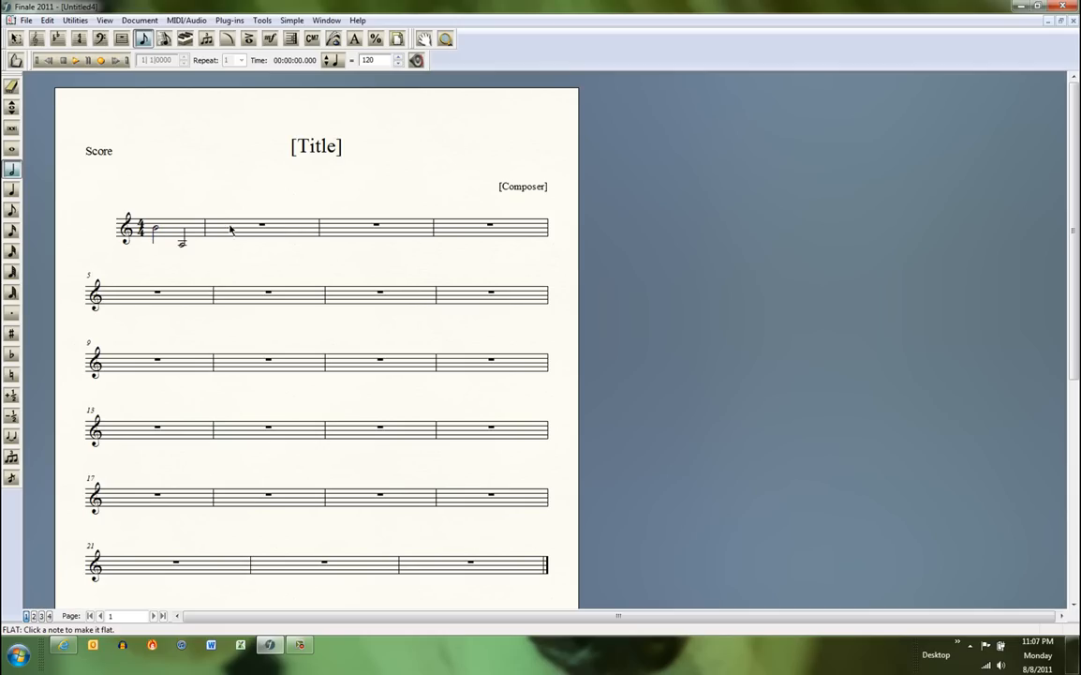
Fill the second measure with a half note C followed by quarter notes B and A.
left_click(225, 225)
left_click(12, 150)
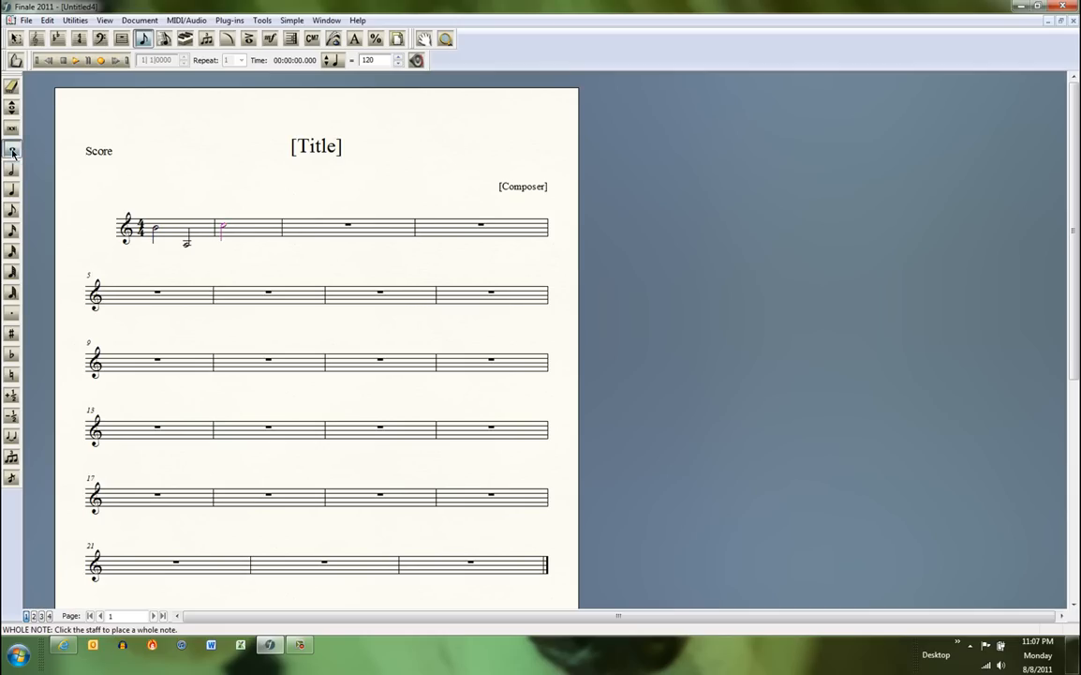
left_click(254, 229)
left_click(11, 189)
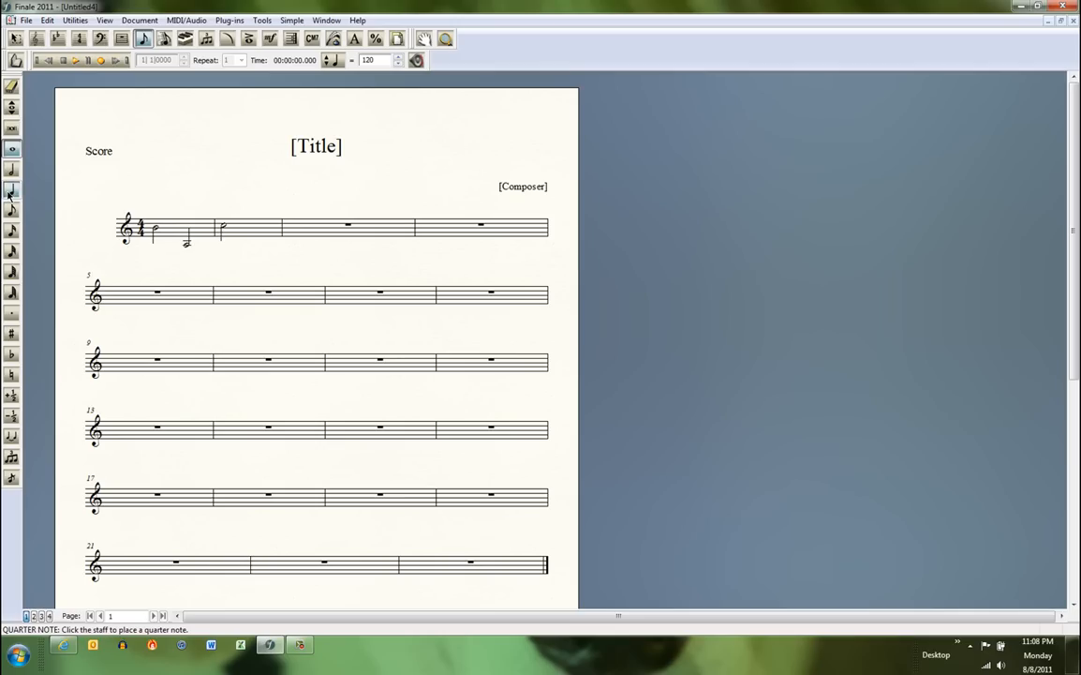
left_click(252, 229)
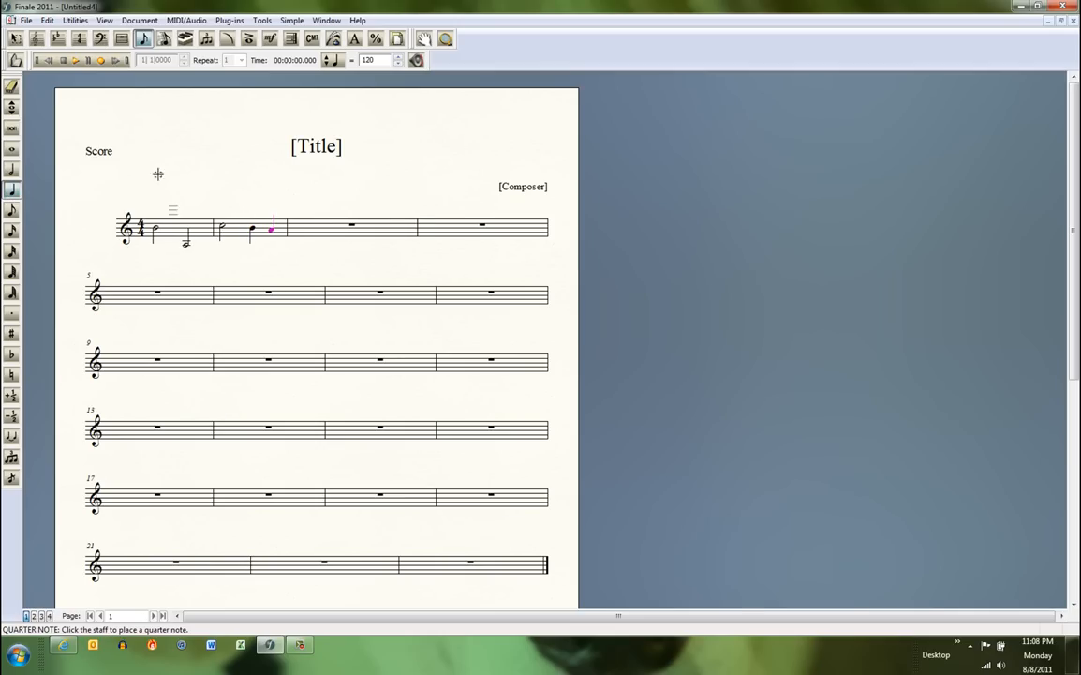
left_click(272, 229)
Start the third measure with a quarter note B-flat followed by a quarter note A.
left_click(13, 355)
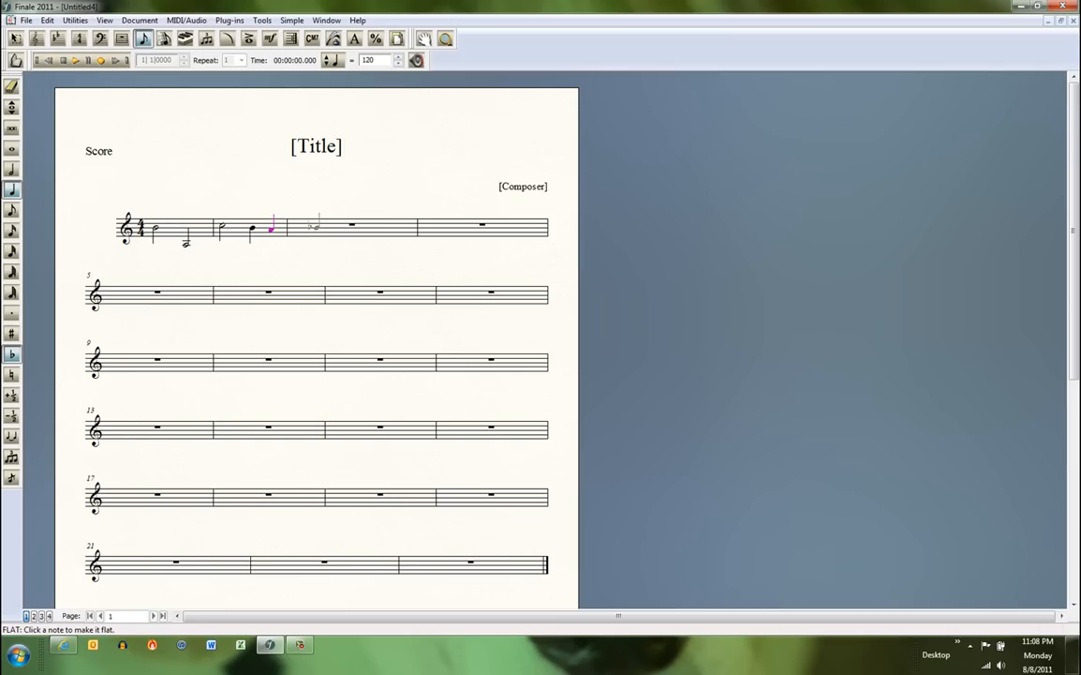
left_click(309, 225)
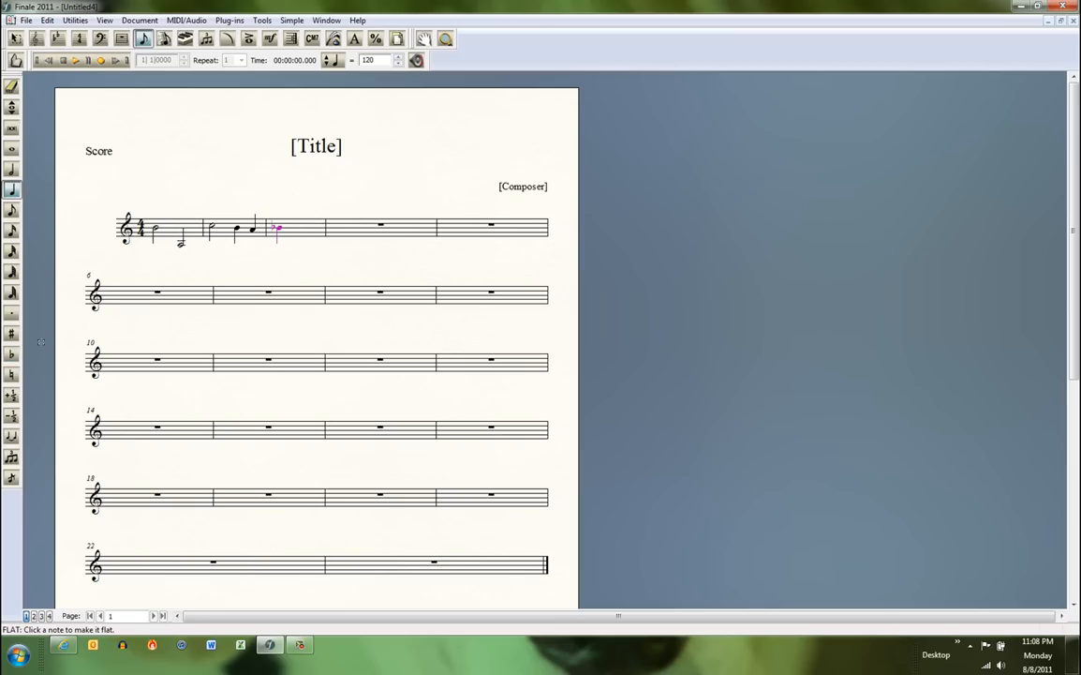
left_click(298, 228)
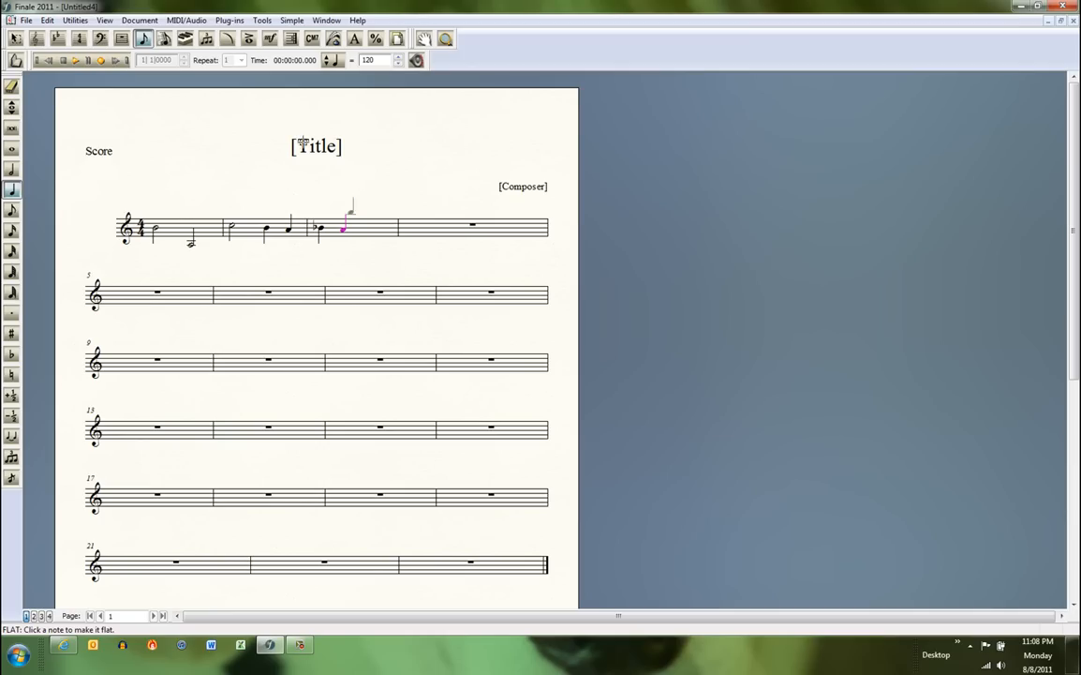
Play the score back twice to hear the entered notes, pausing playback after the third measure each time.
left_click(76, 62)
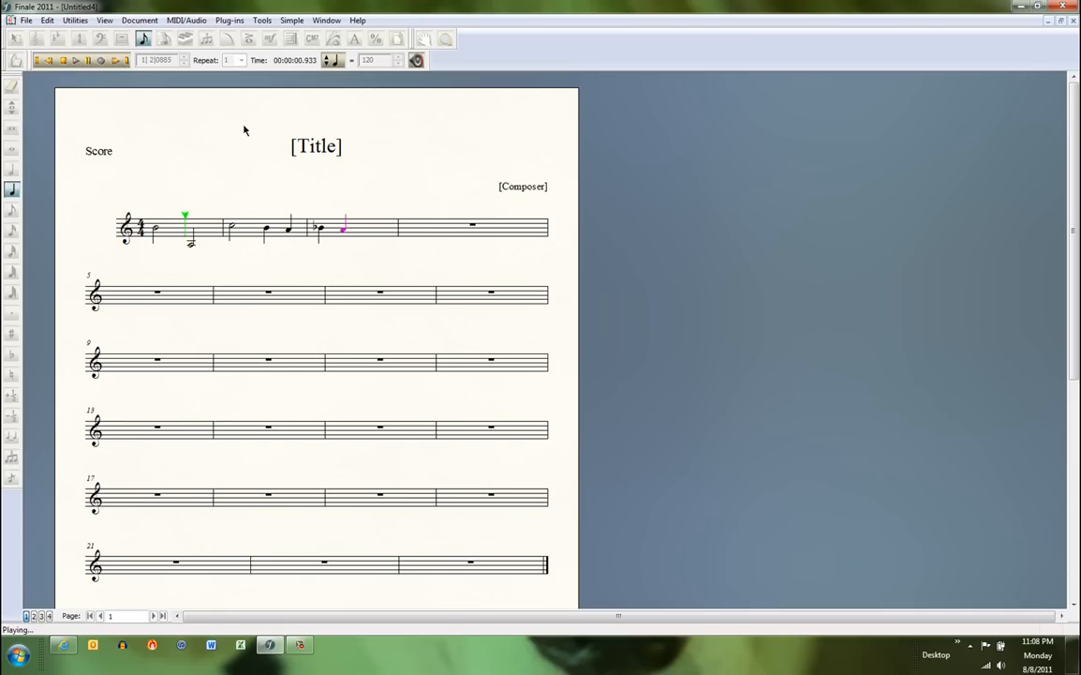
left_click(89, 62)
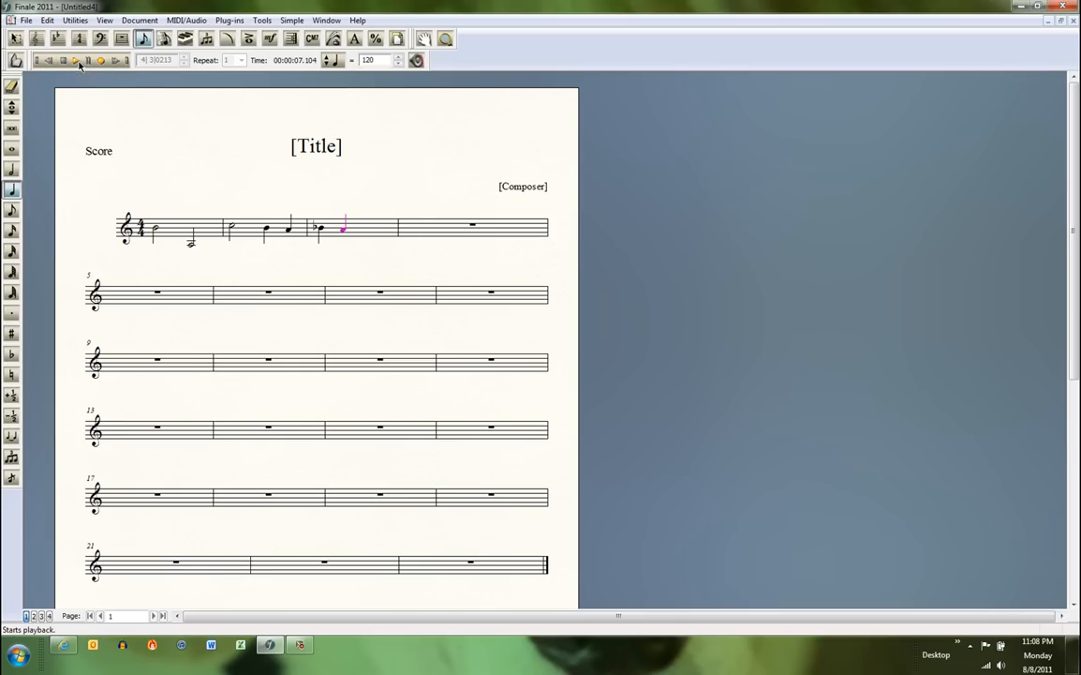
left_click(76, 60)
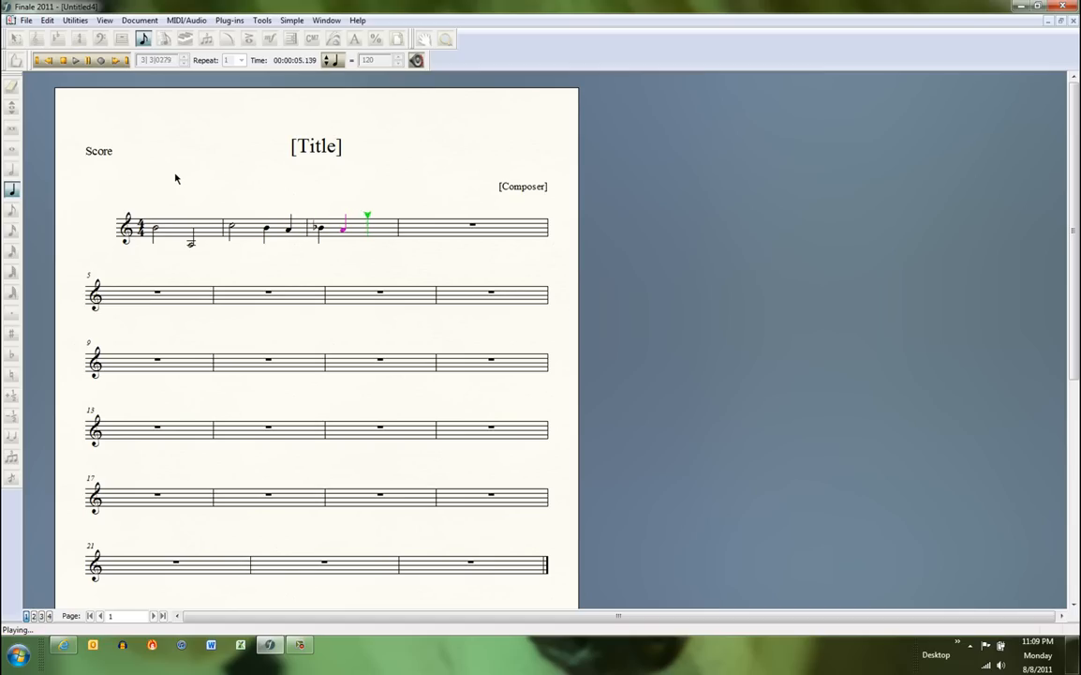
left_click(89, 60)
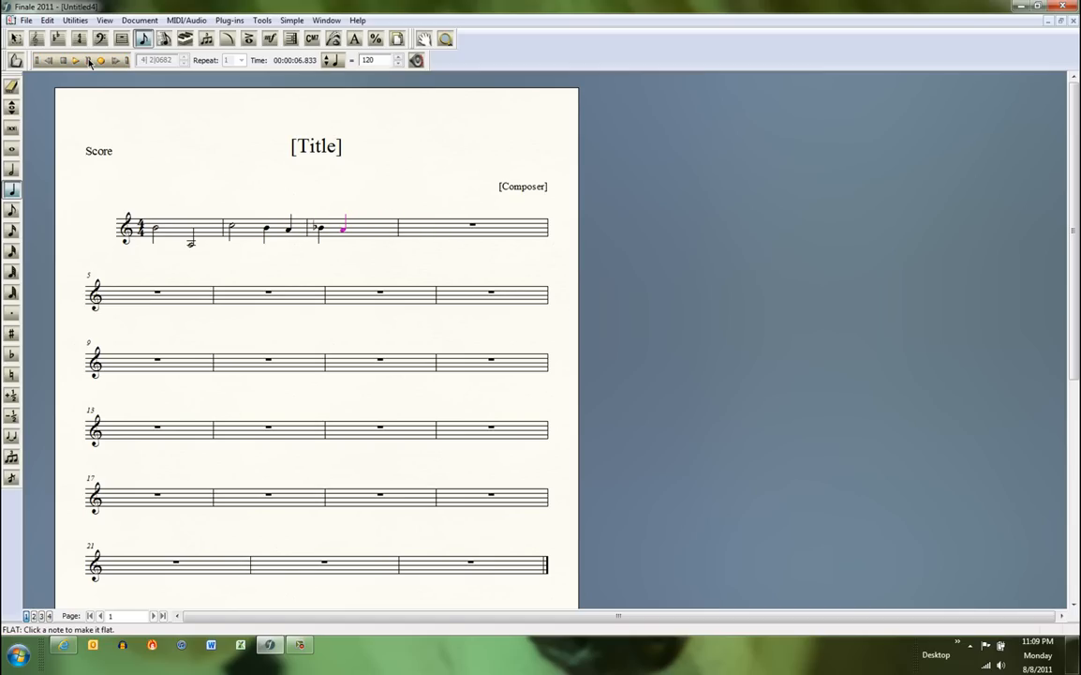